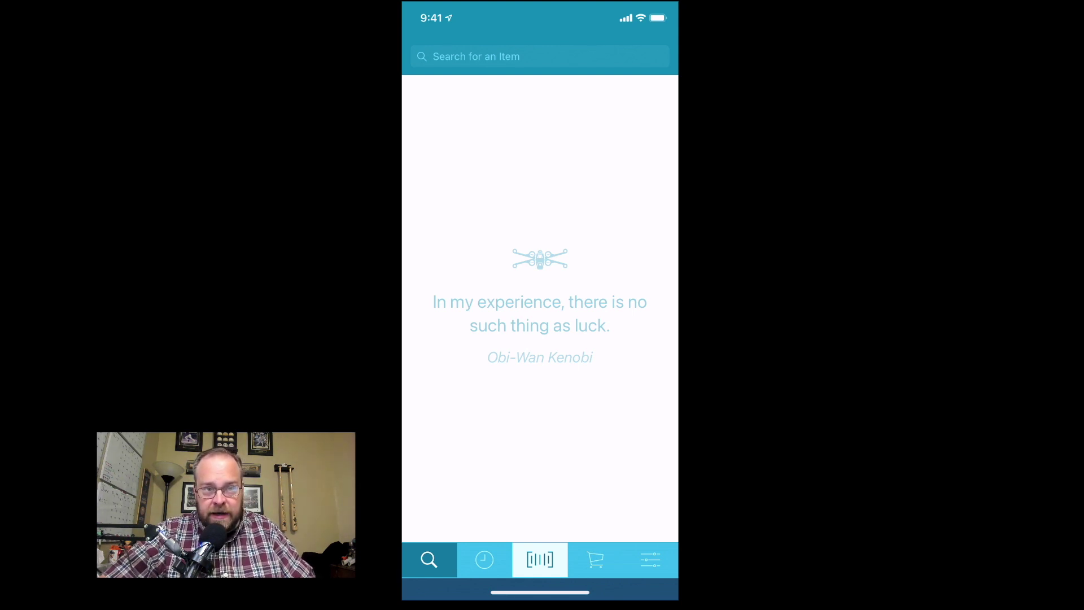
- Scan the Clementoni Ancient Map puzzle, preview its $26.49 FBA offer, and edit its cost
click(539, 560)
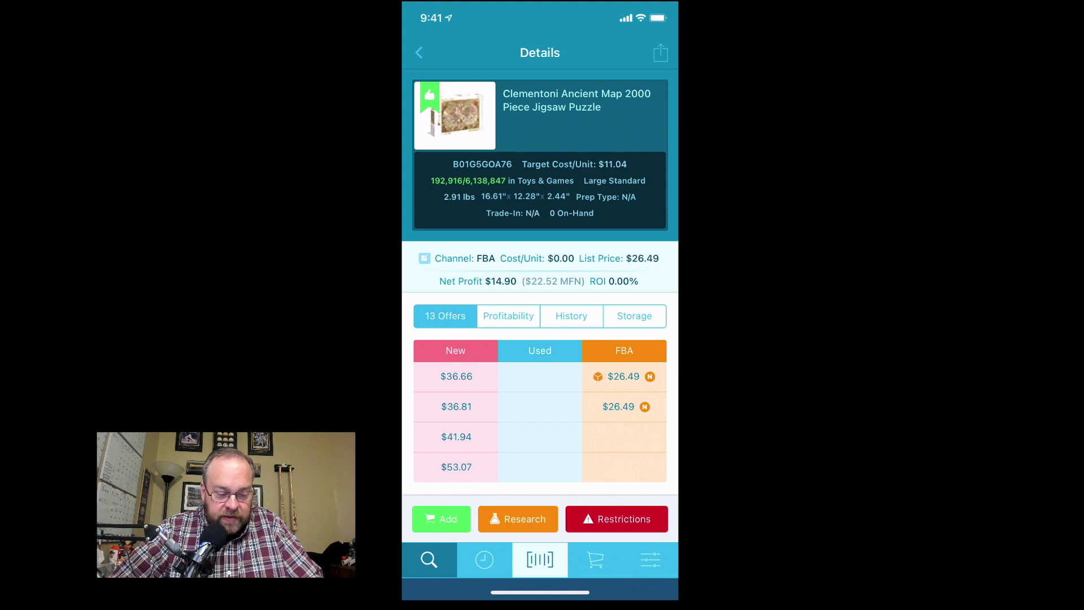
click(623, 376)
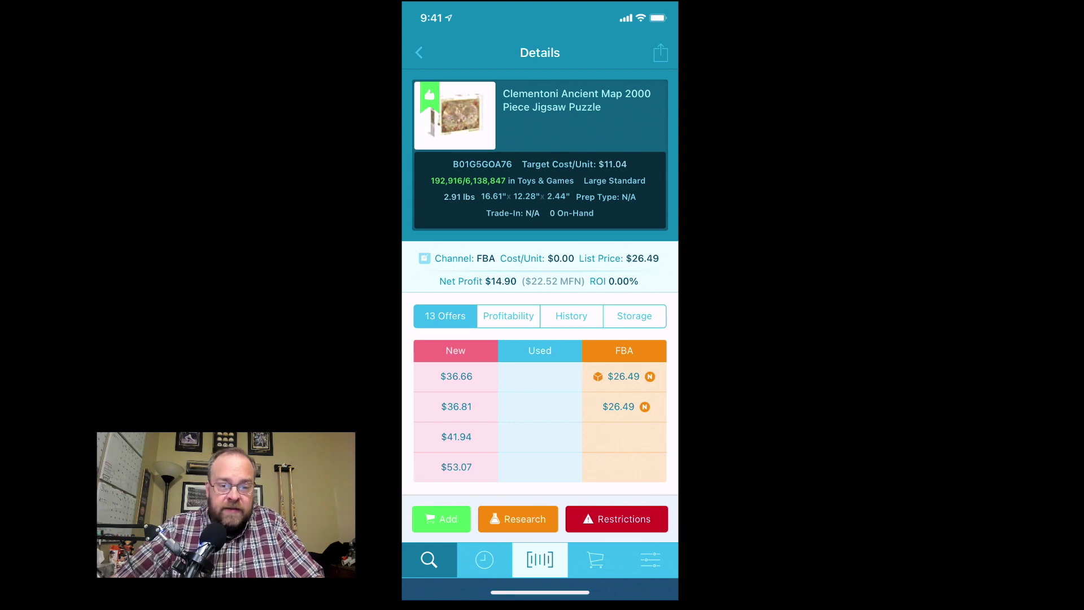
click(537, 258)
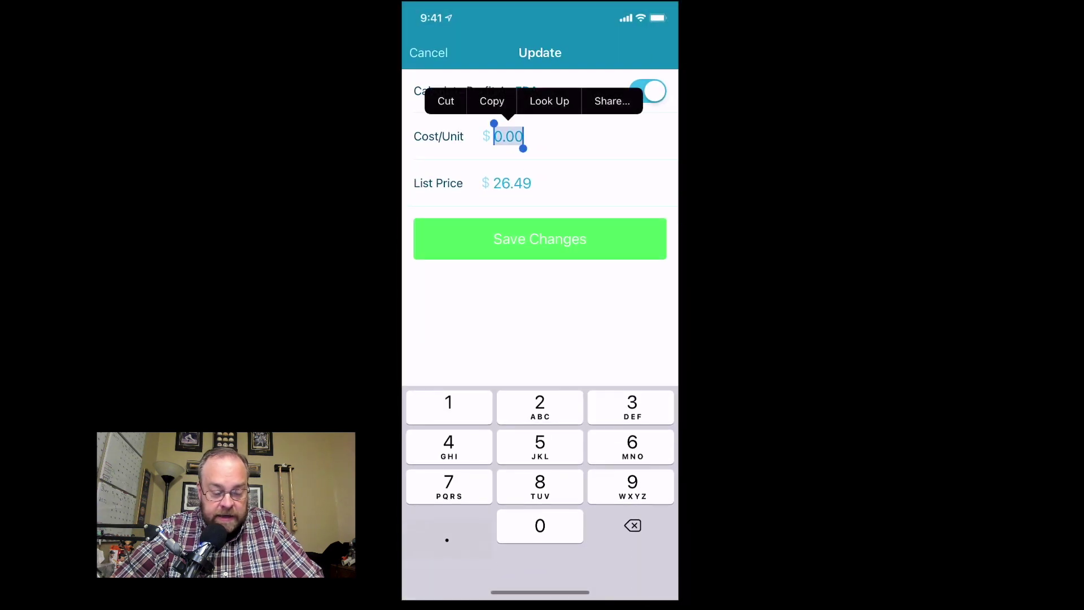
text(500)
- Correct the puzzle's cost per unit to $5.00 and save it
key(BackSpace)
key(BackSpace)
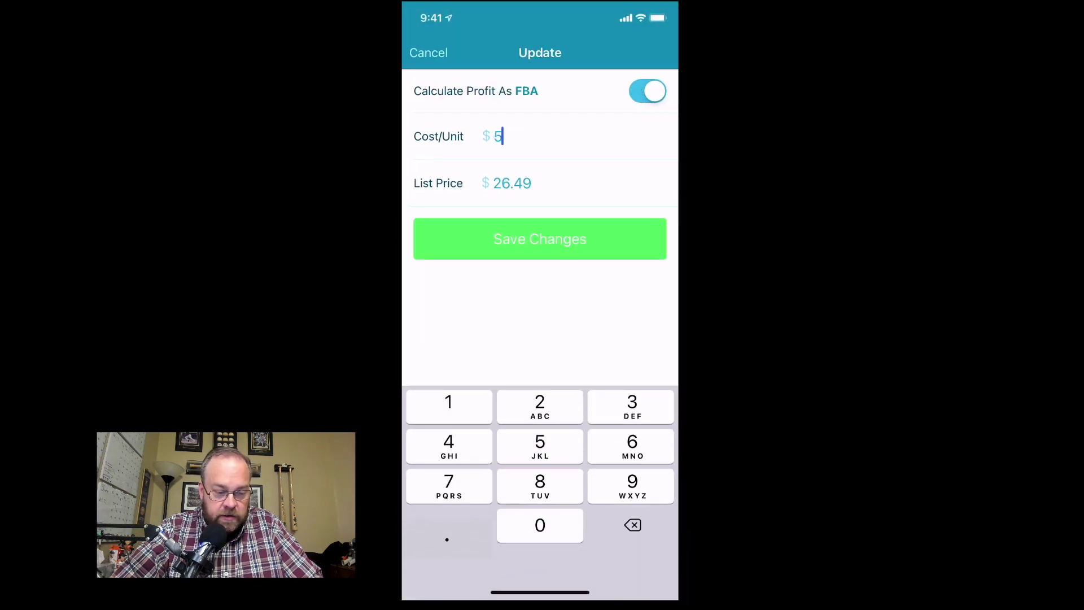
text(.00)
click(540, 239)
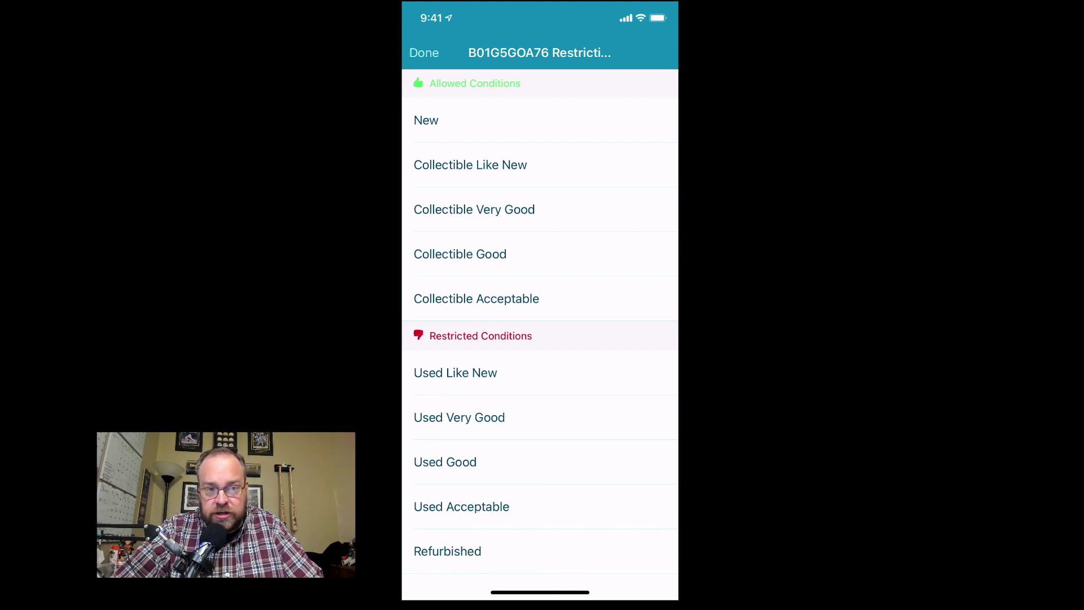
- Close the puzzle's restrictions list and research the puzzle on Keepa
click(423, 53)
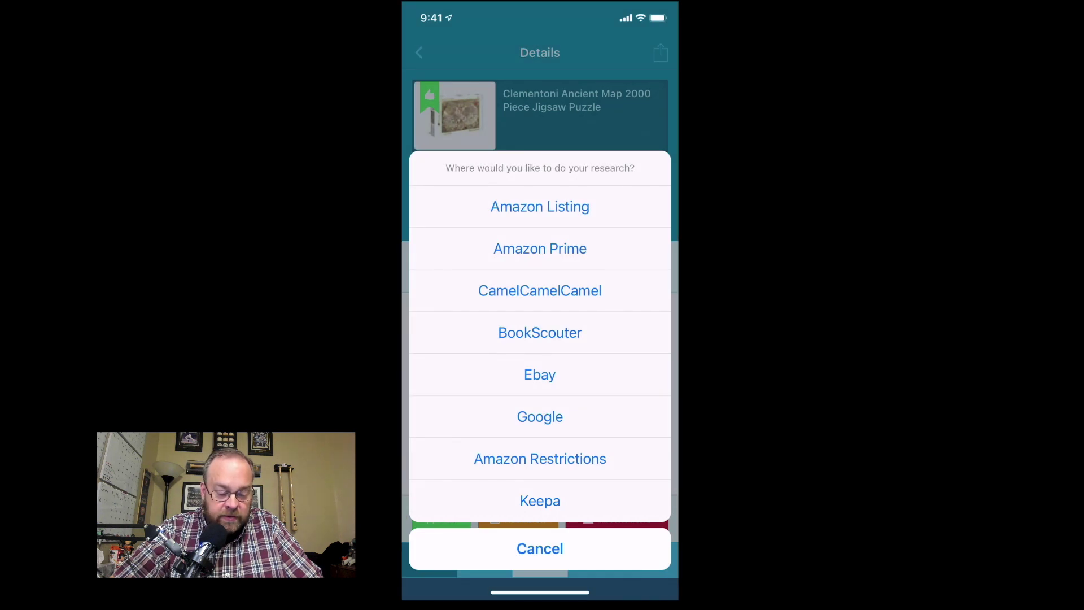
click(540, 500)
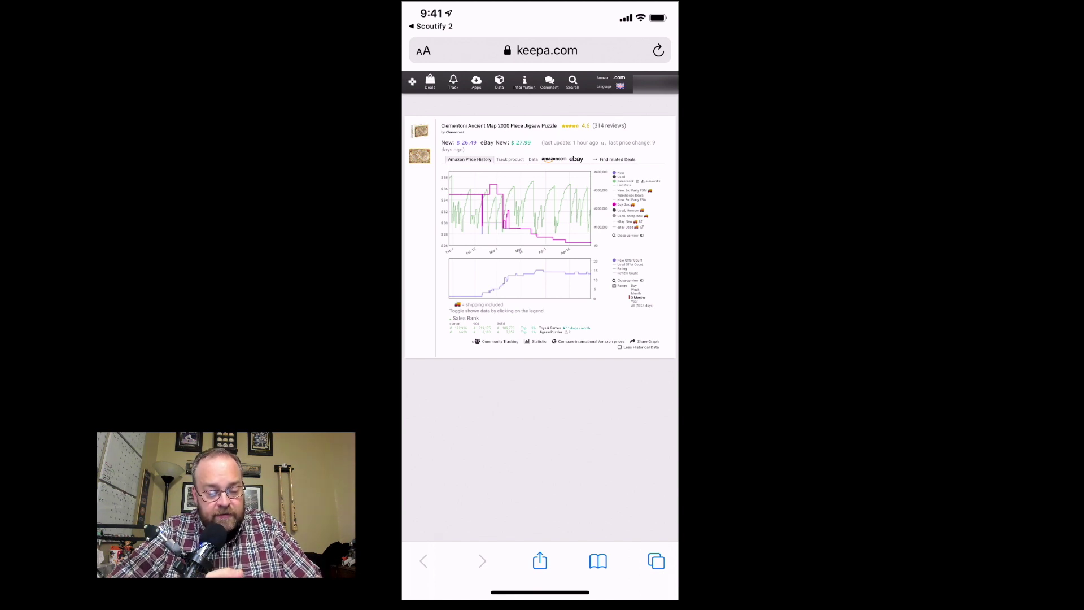
- Return from Keepa, create Buy List 04-29-2021, and add five puzzles to it
click(432, 26)
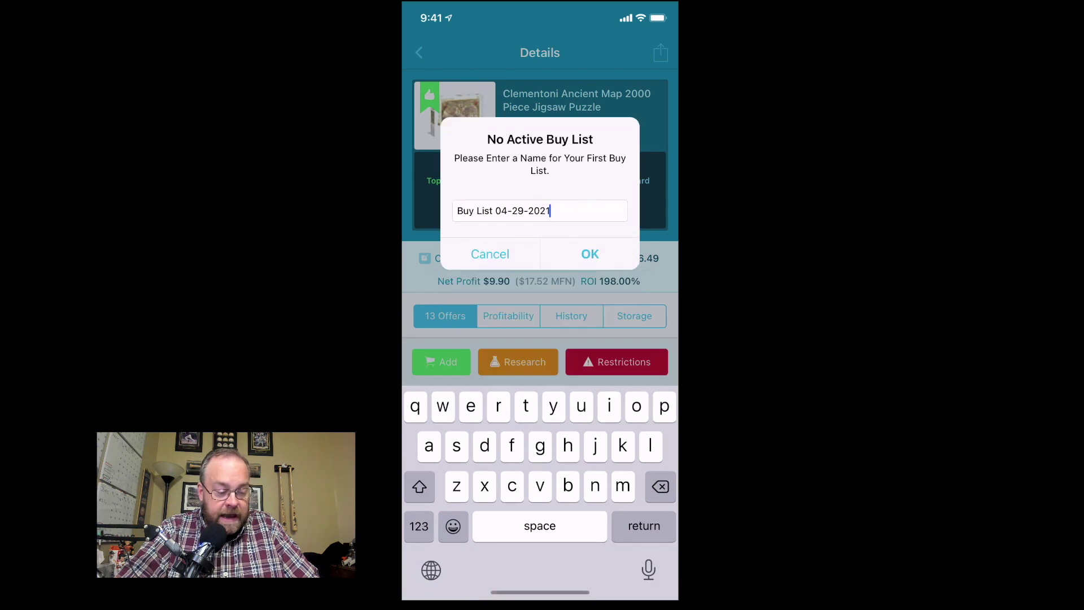
key(Return)
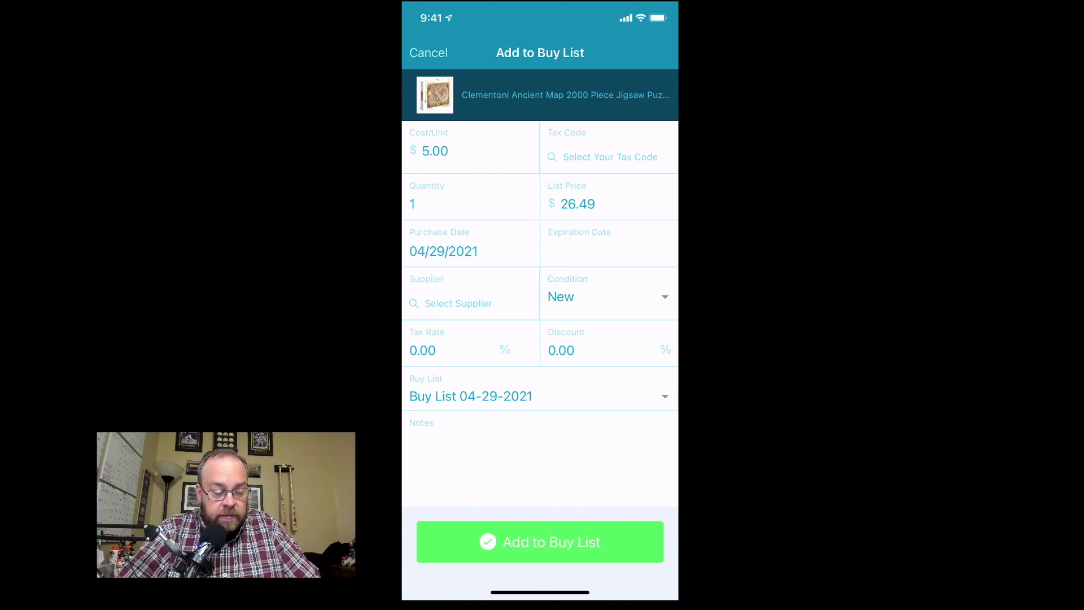
click(412, 203)
text(5)
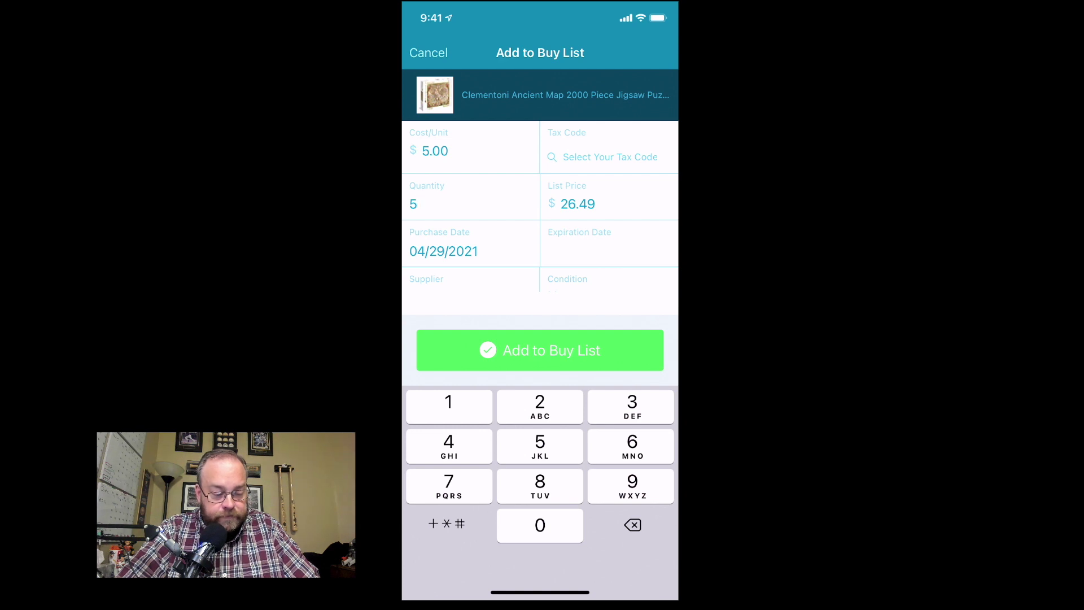
scroll(540, 208, down, 2)
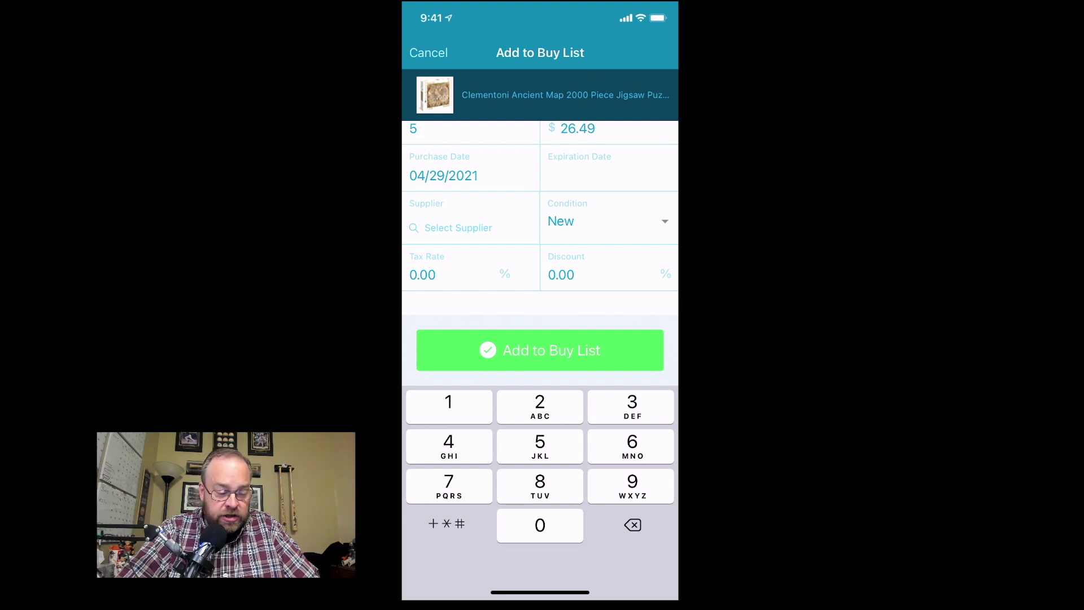
scroll(539, 206, down, 3)
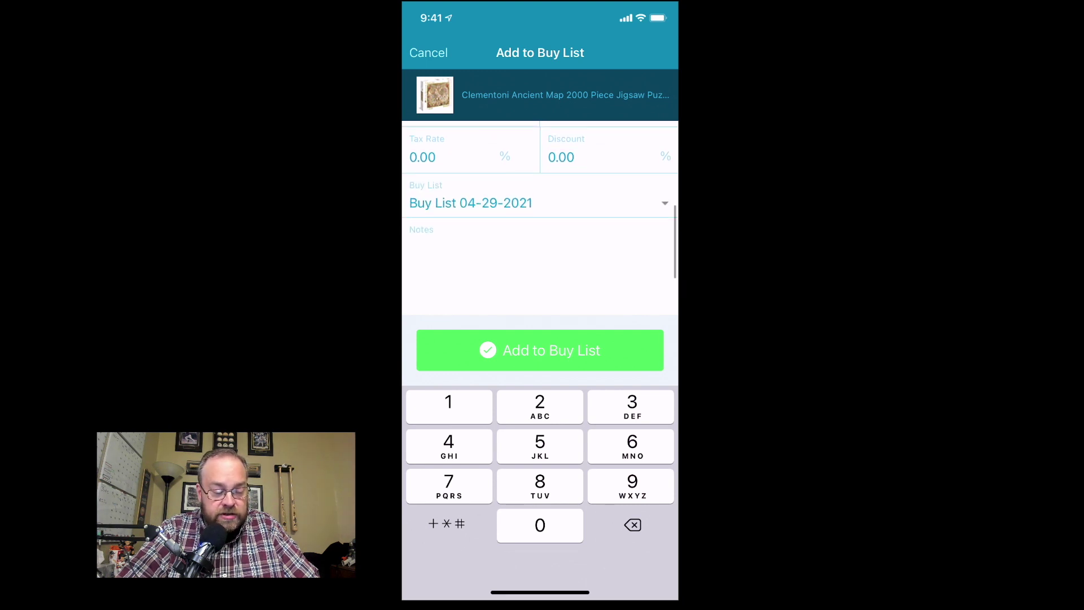
click(539, 350)
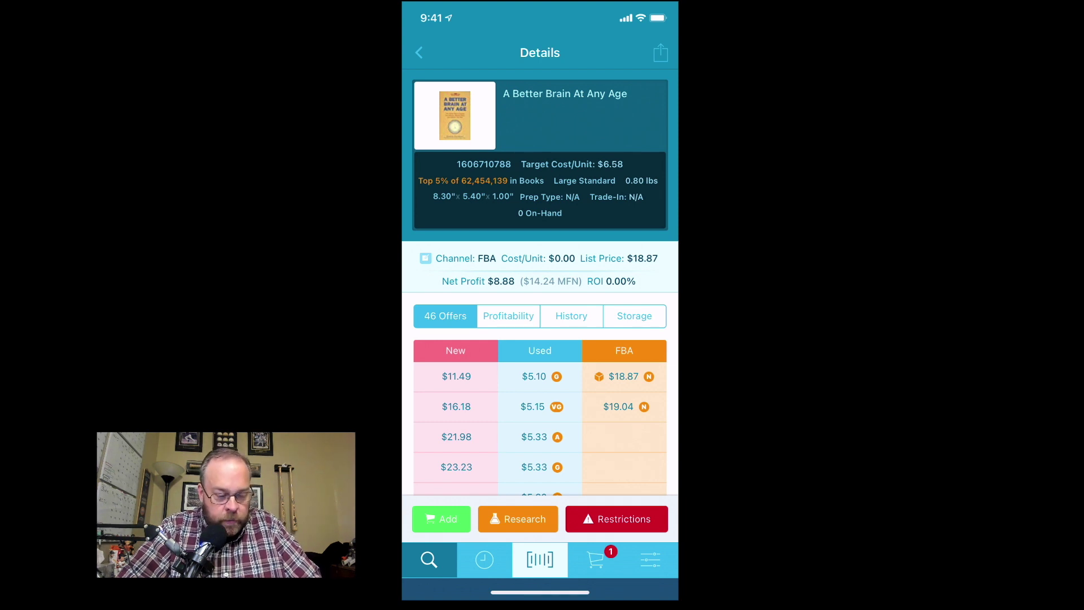
- Check which conditions are restricted for A Better Brain At Any Age, then research it on Keepa
click(617, 518)
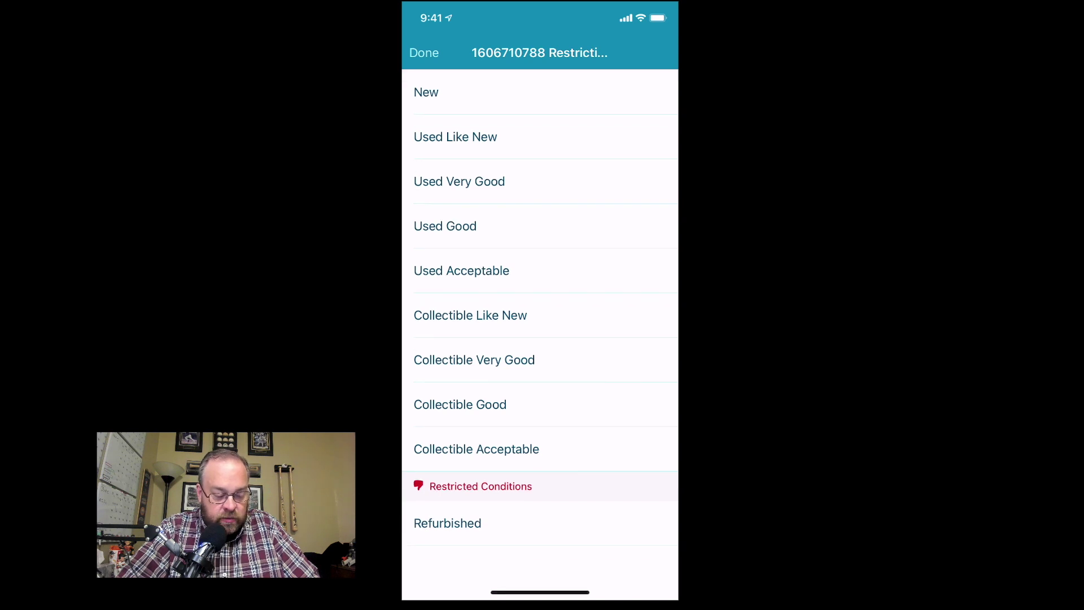
scroll(540, 336, down, 2)
click(424, 53)
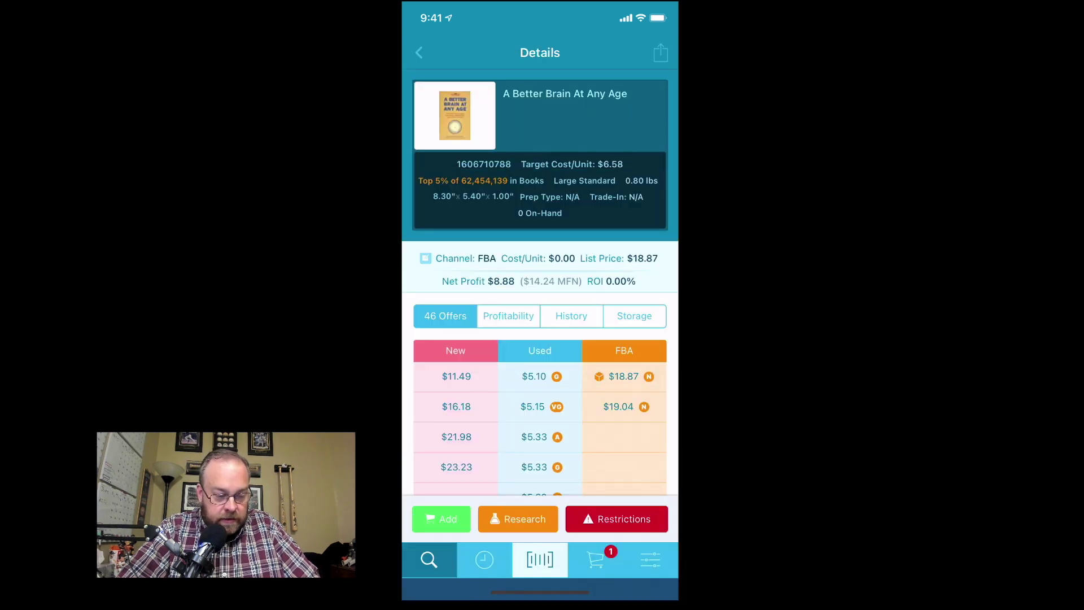
click(518, 518)
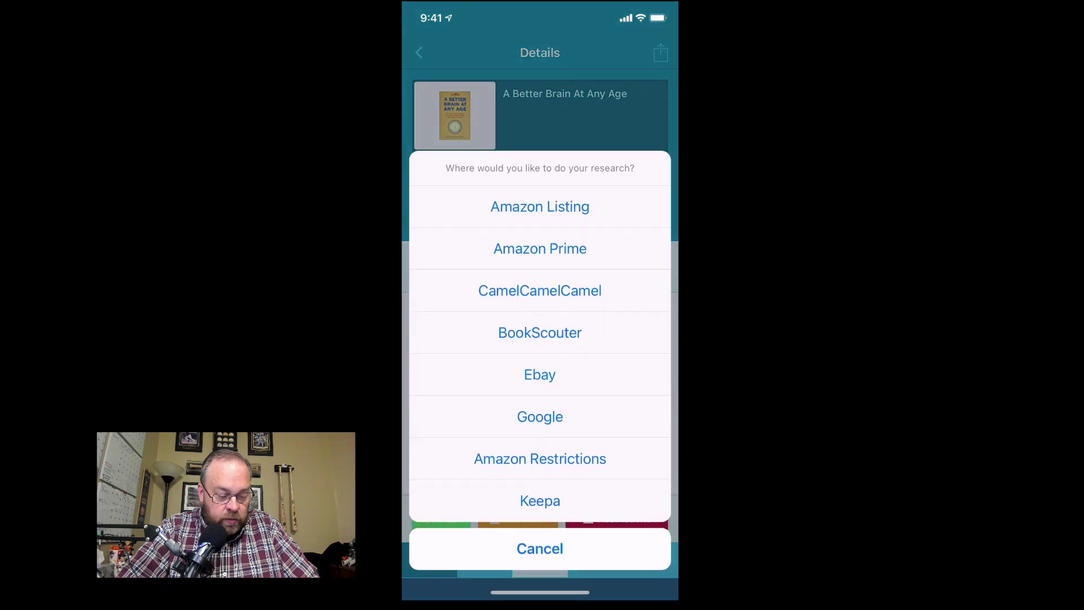
click(539, 499)
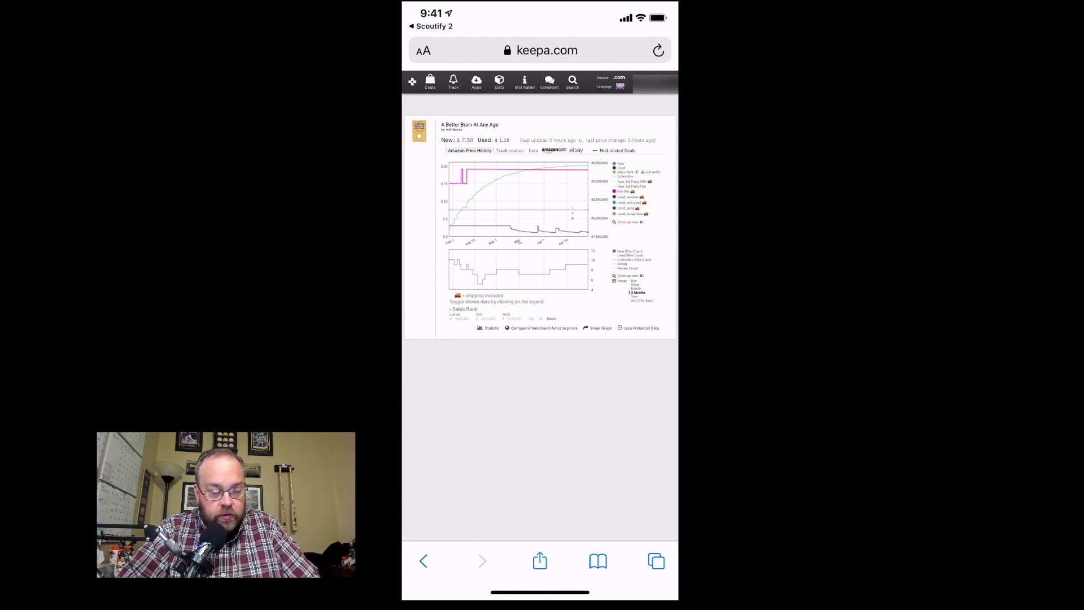
- Leave the book's Keepa page and return to Scoutify 2
click(434, 26)
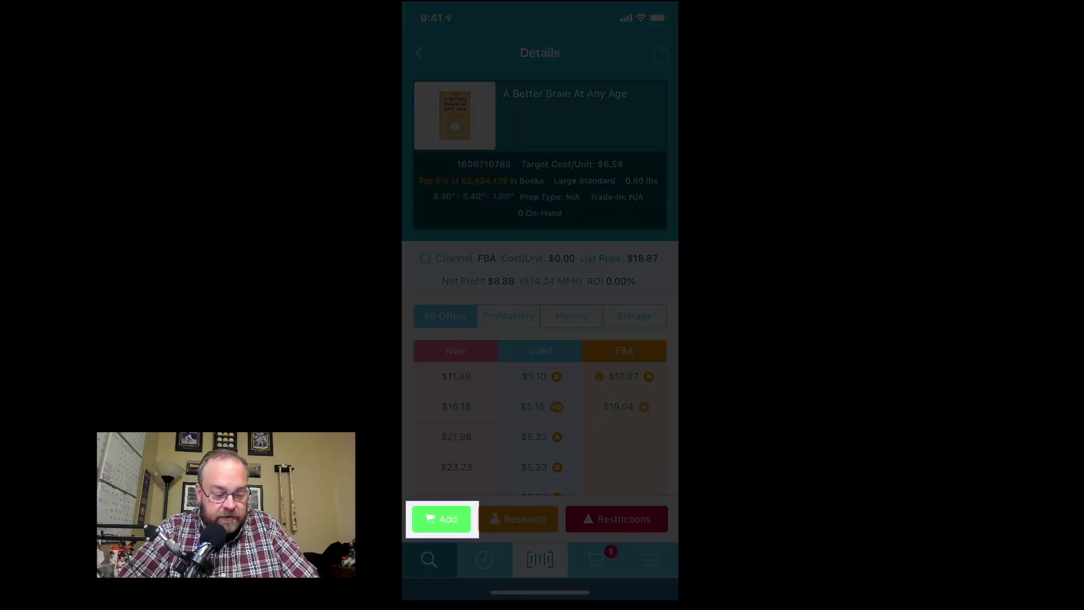
- Add one copy of A Better Brain At Any Age to the buy list at $0.25
click(441, 519)
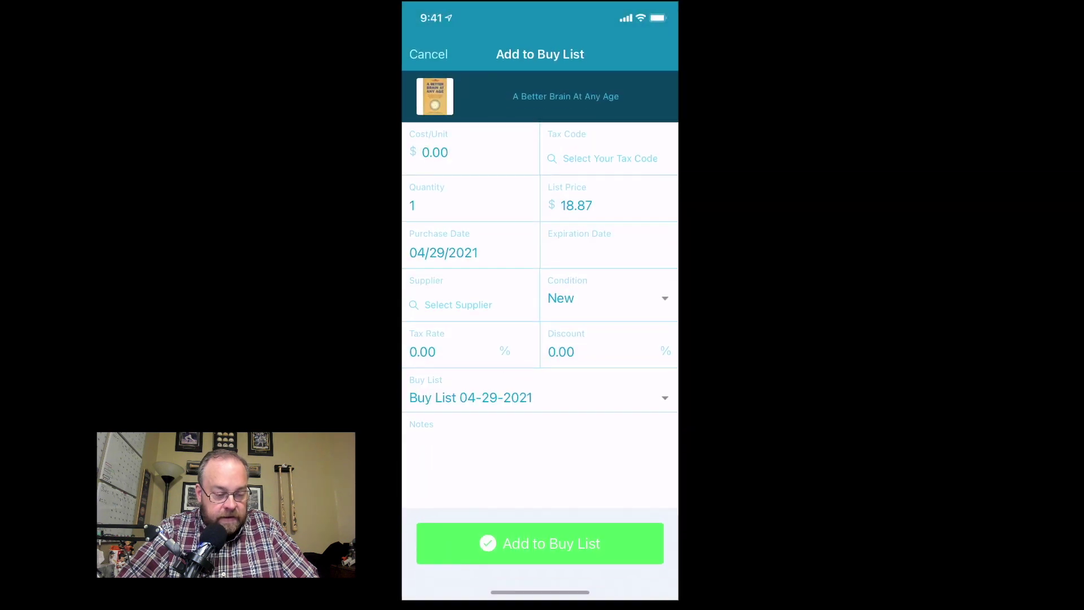
text(0)
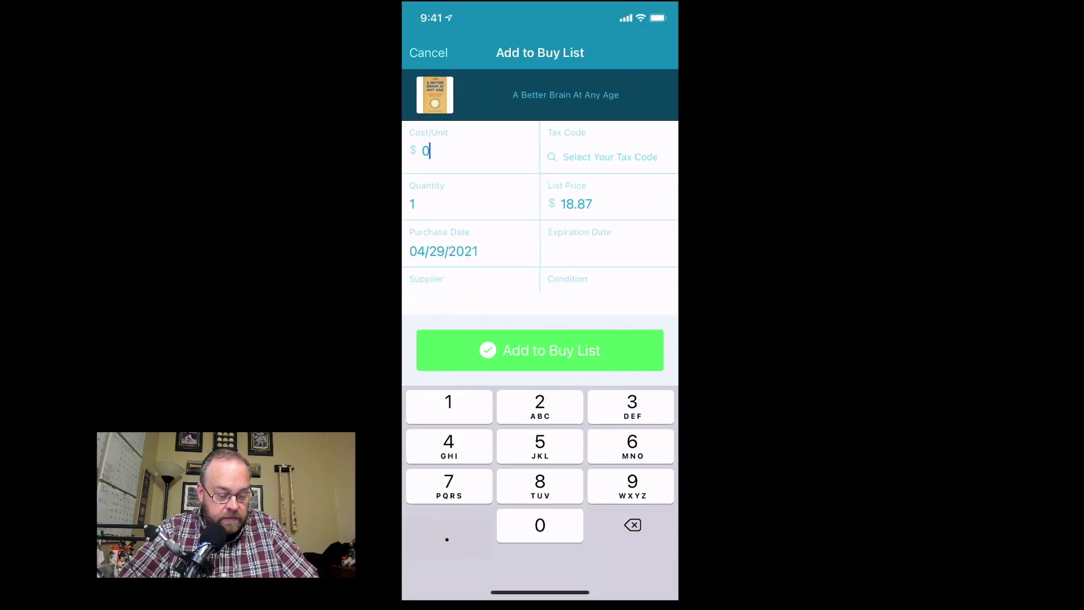
text(.25)
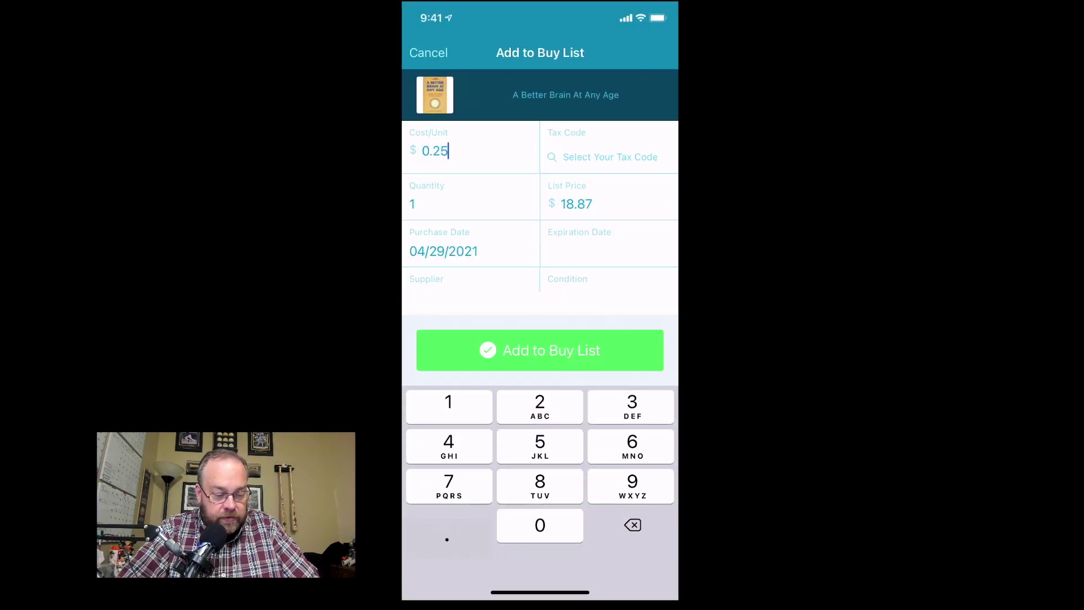
click(539, 350)
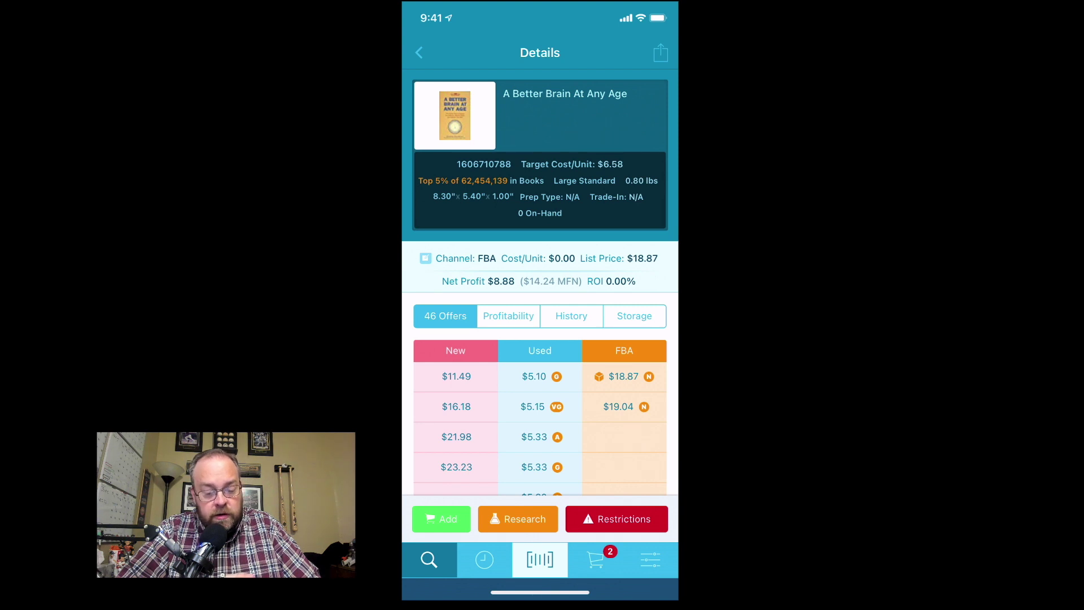
- Enlarge the cover picture of A Better Brain At Any Age
click(456, 116)
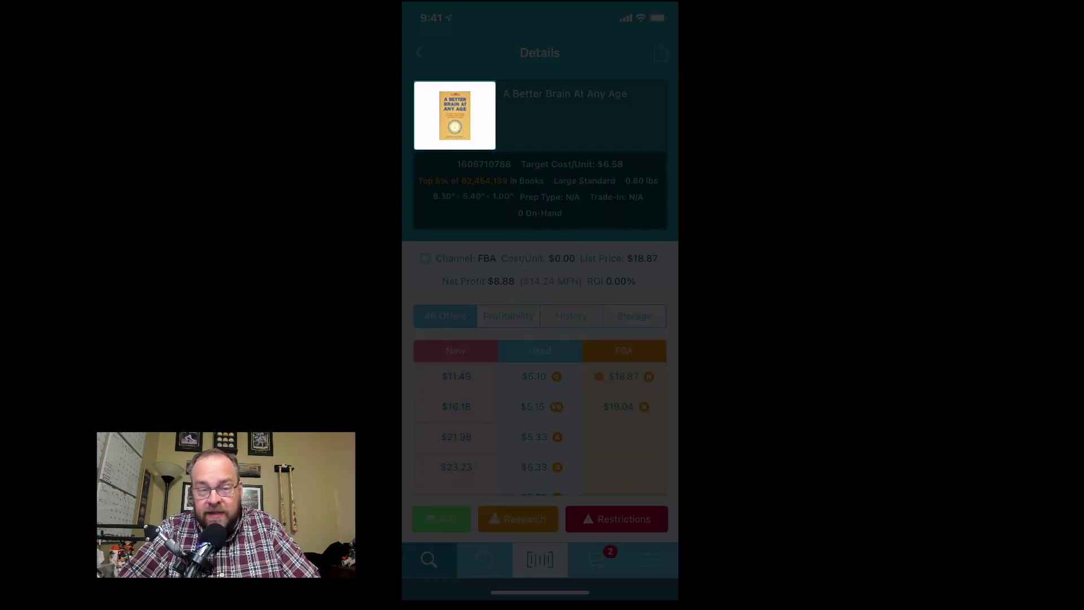